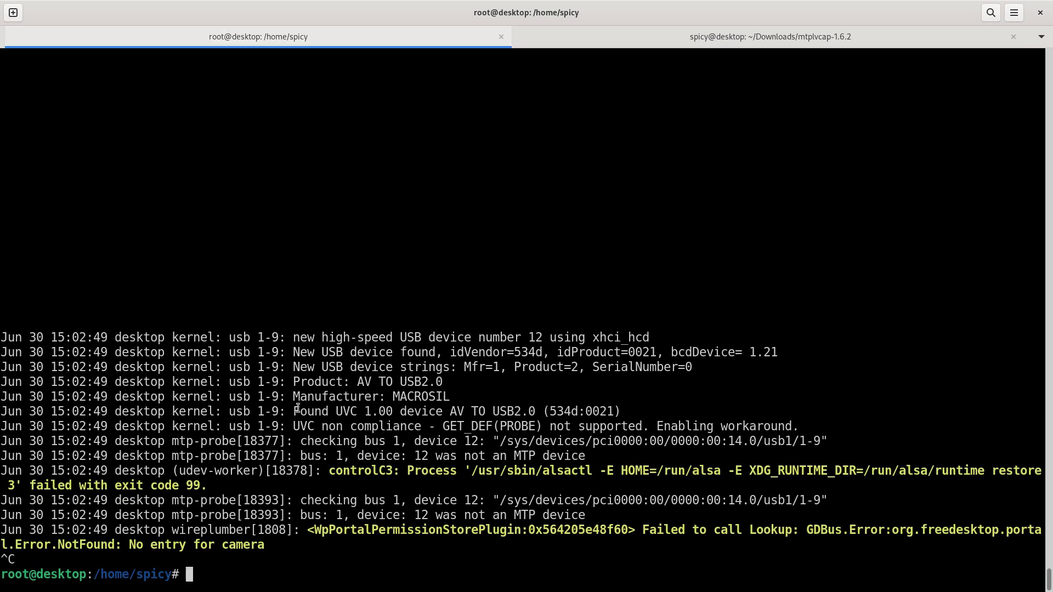
- Highlight 'not an MTP device' on the mtp-probe line for the AV TO USB2.0 device
click(469, 416)
drag(547, 518, 578, 515)
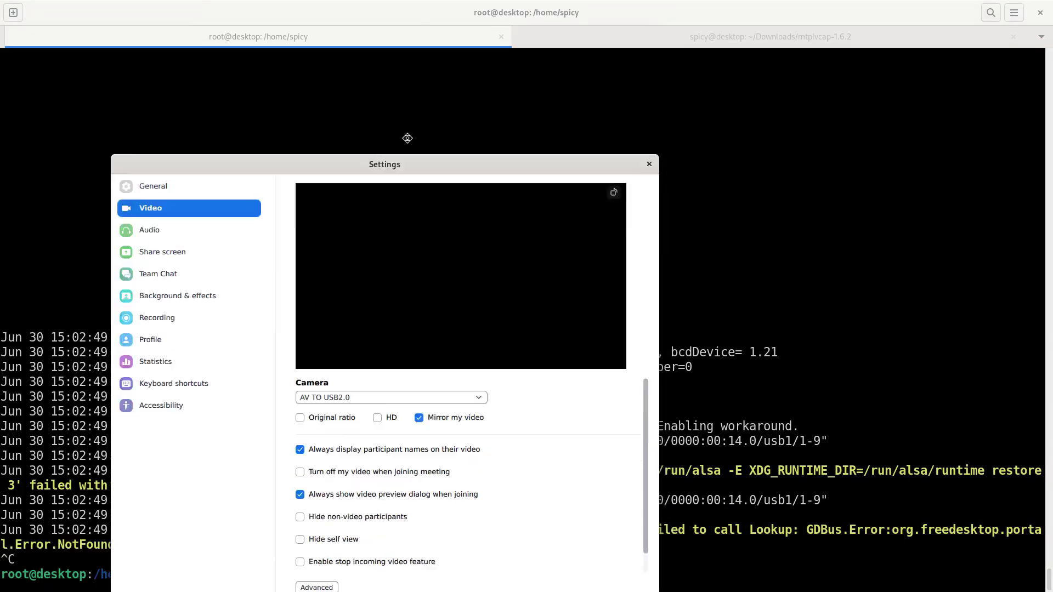
- Bring Zoom's Video settings into view and list the cameras, showing AV TO USB2.0's black preview
drag(407, 136, 537, 81)
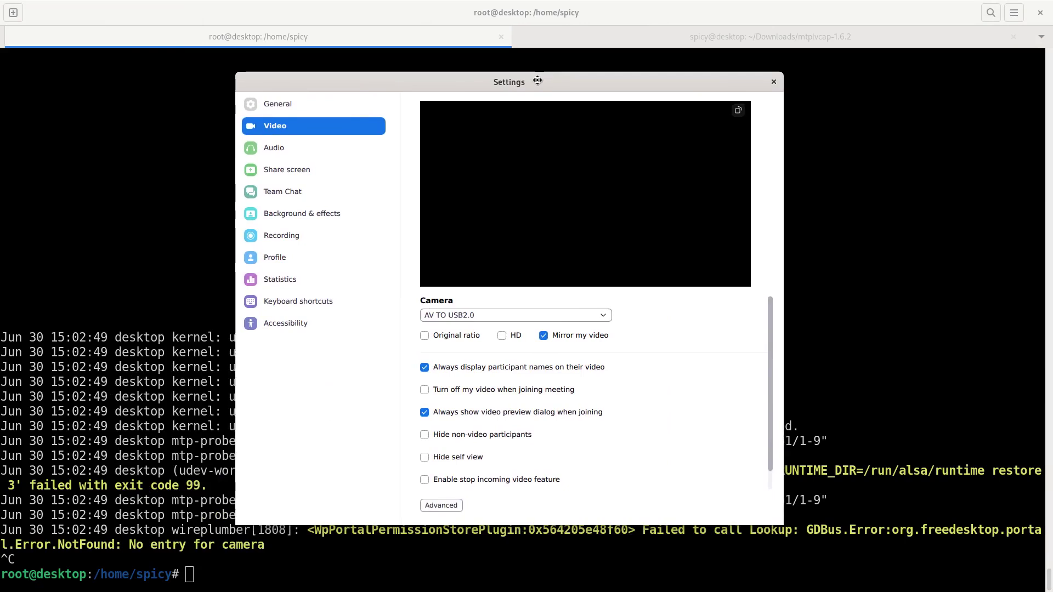
click(463, 314)
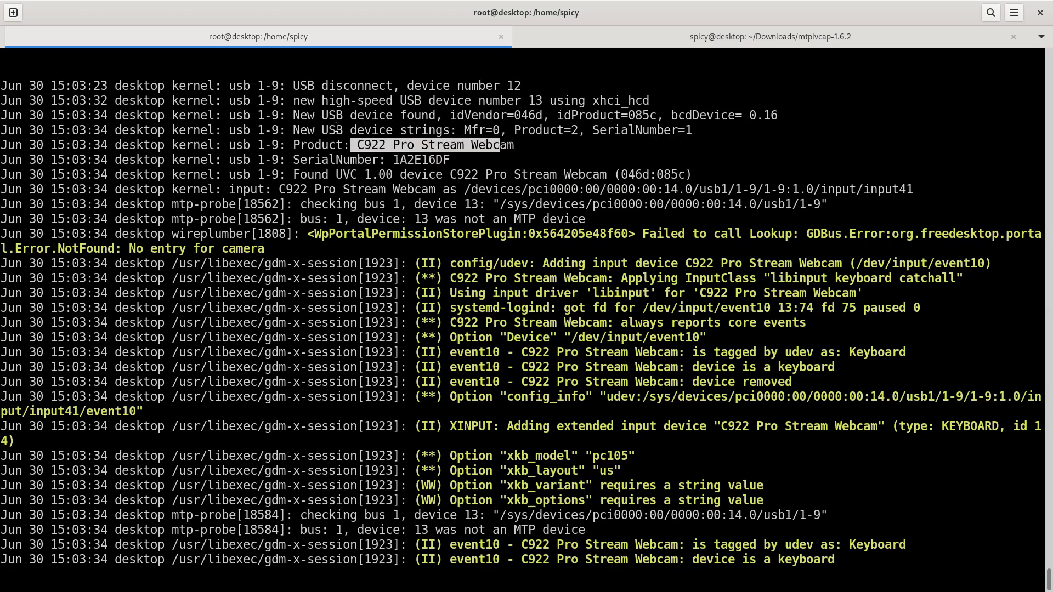
- Highlight the log lines where the C922 Pro Stream Webcam is found as a UVC device
drag(337, 174, 585, 177)
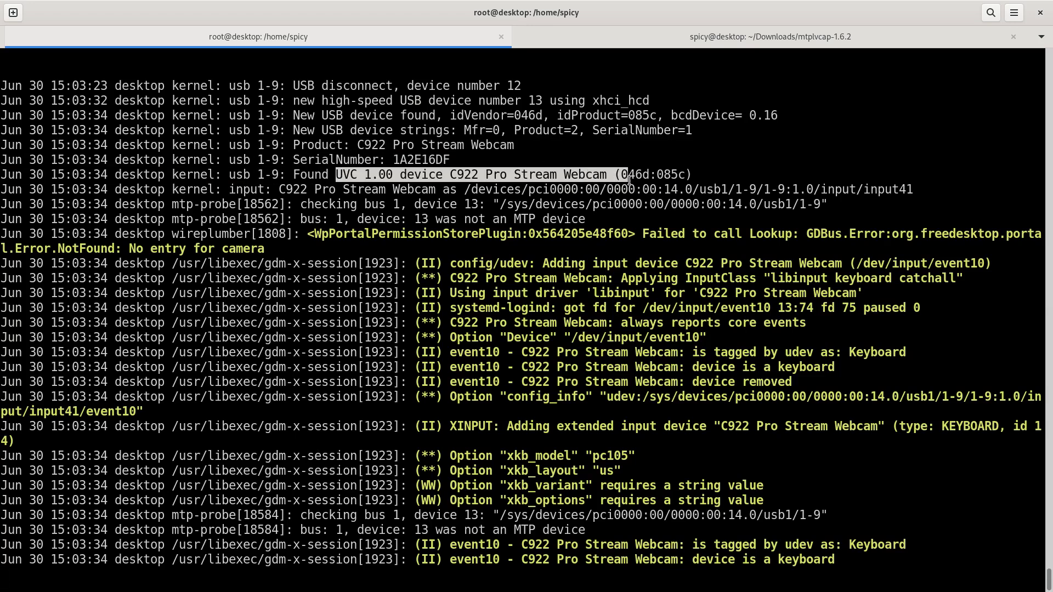
drag(467, 218, 529, 231)
click(185, 202)
- Confirm the C922 webcam is selected and previewing in Zoom's Video settings, then close them
key(alt+Tab)
drag(227, 91, 609, 111)
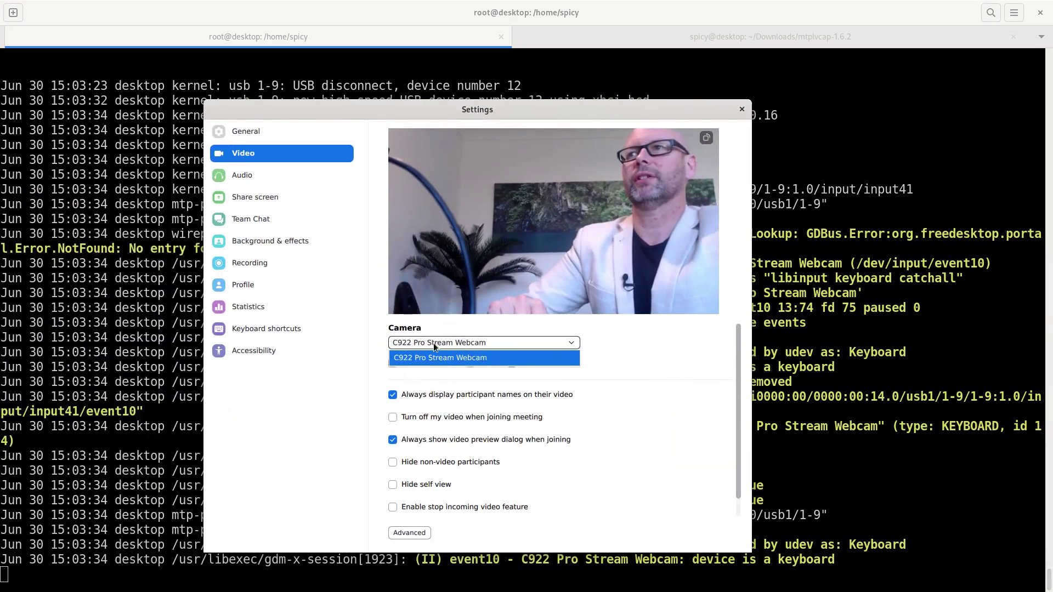
click(419, 351)
click(418, 349)
click(420, 355)
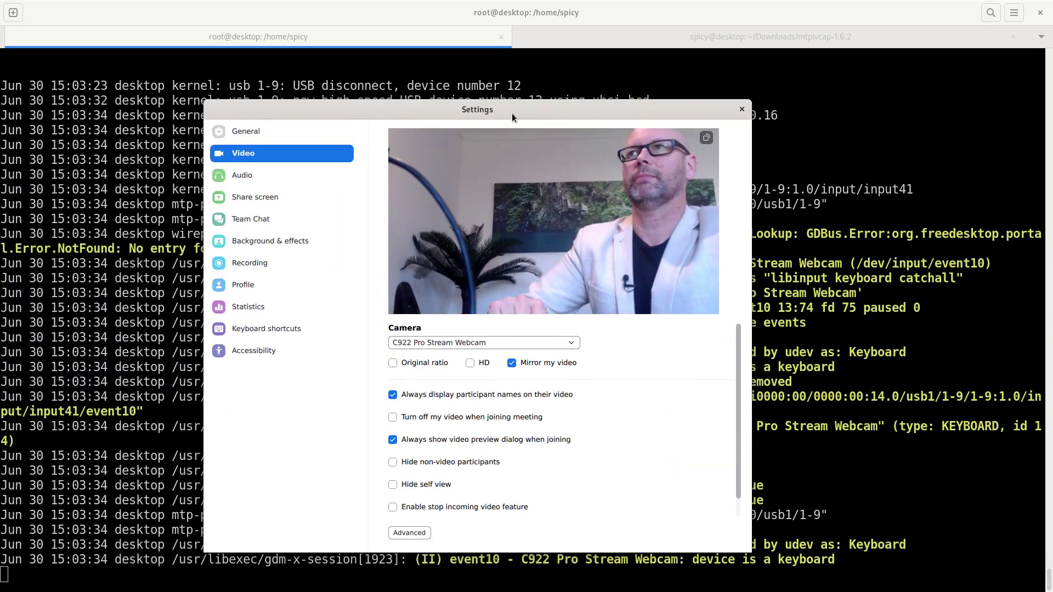
key(alt+Tab)
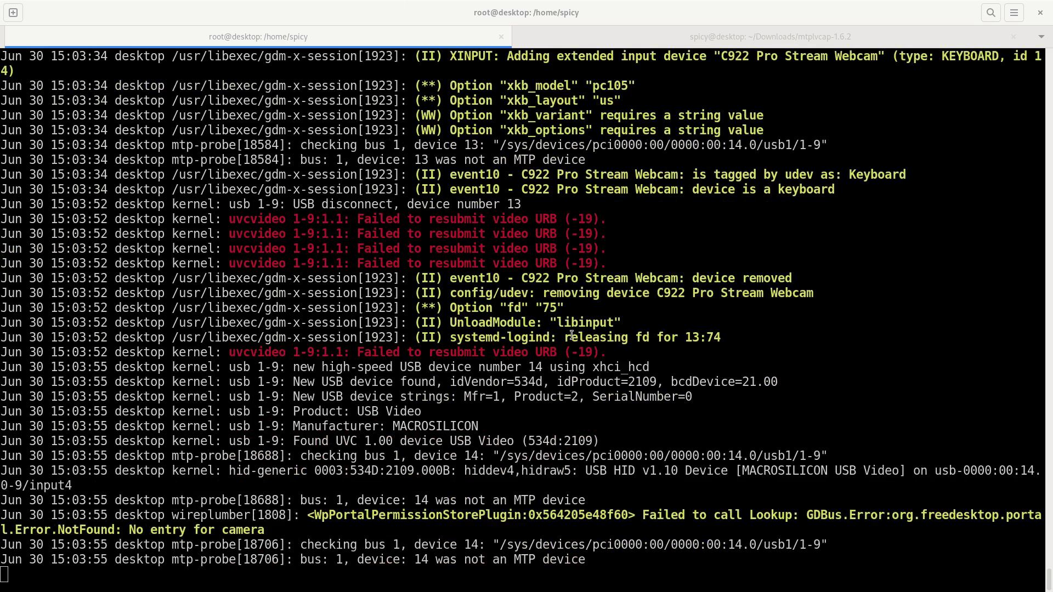
- Highlight 'was not an MTP device' for the USB Video device and view its colour-bar preview in Zoom
drag(434, 500, 616, 500)
key(alt+Tab)
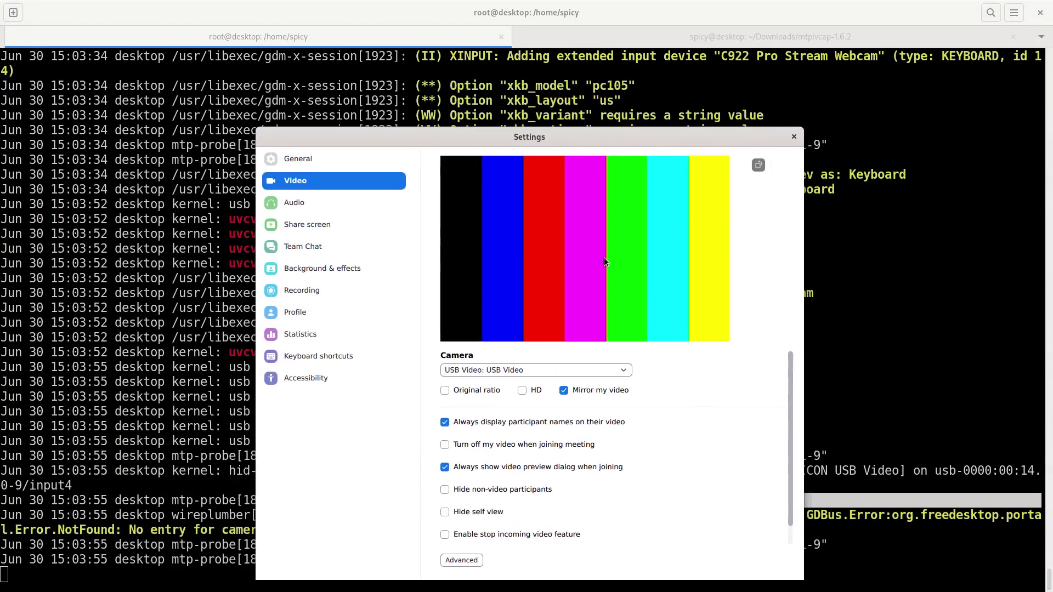
click(537, 368)
click(534, 370)
key(alt+Tab)
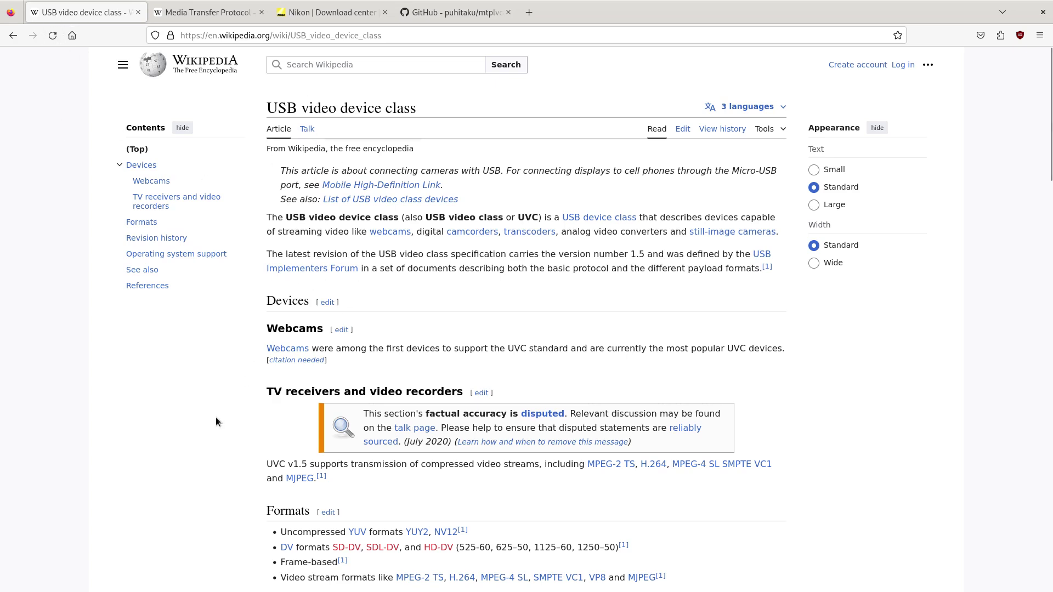
- Skim the USB video device class and Media Transfer Protocol articles, then return to Nikon's Webcam Utility page
scroll(221, 399, down, 4)
scroll(222, 399, up, 4)
click(209, 5)
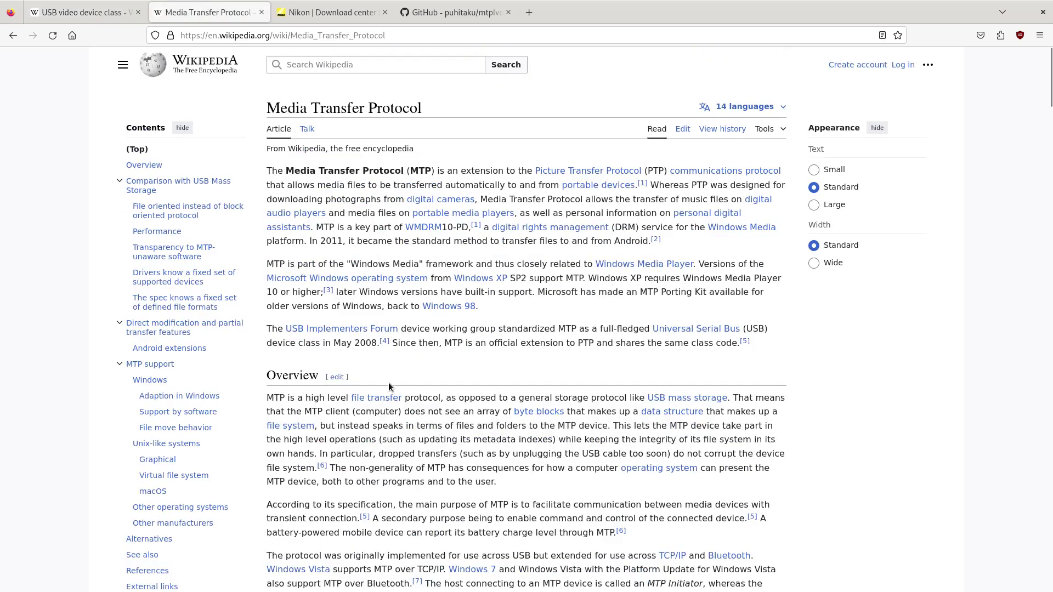
scroll(388, 383, down, 15)
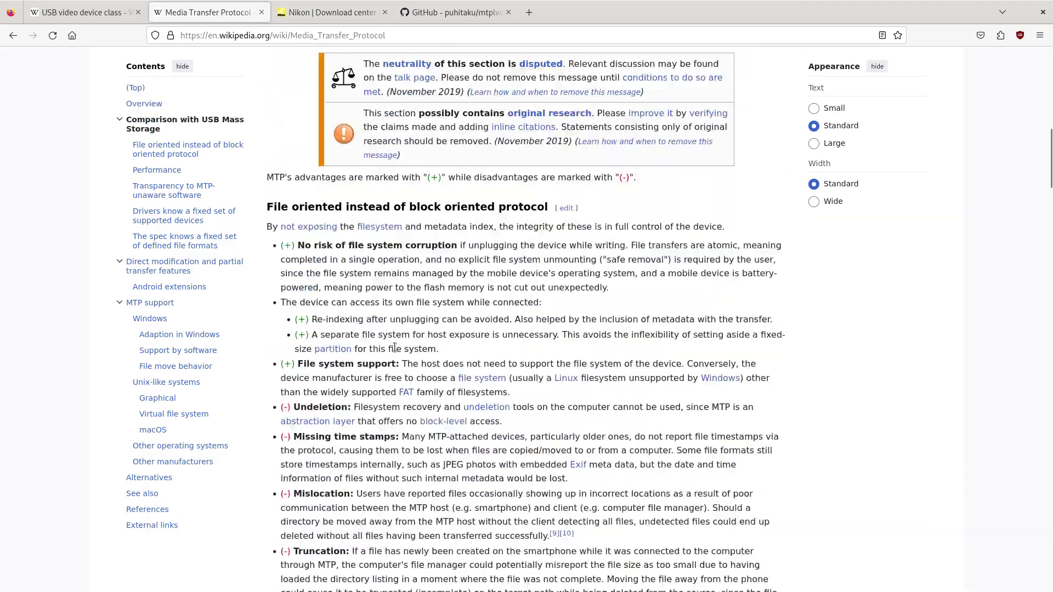
scroll(395, 348, down, 15)
scroll(368, 383, up, 10)
scroll(365, 385, up, 15)
click(341, 14)
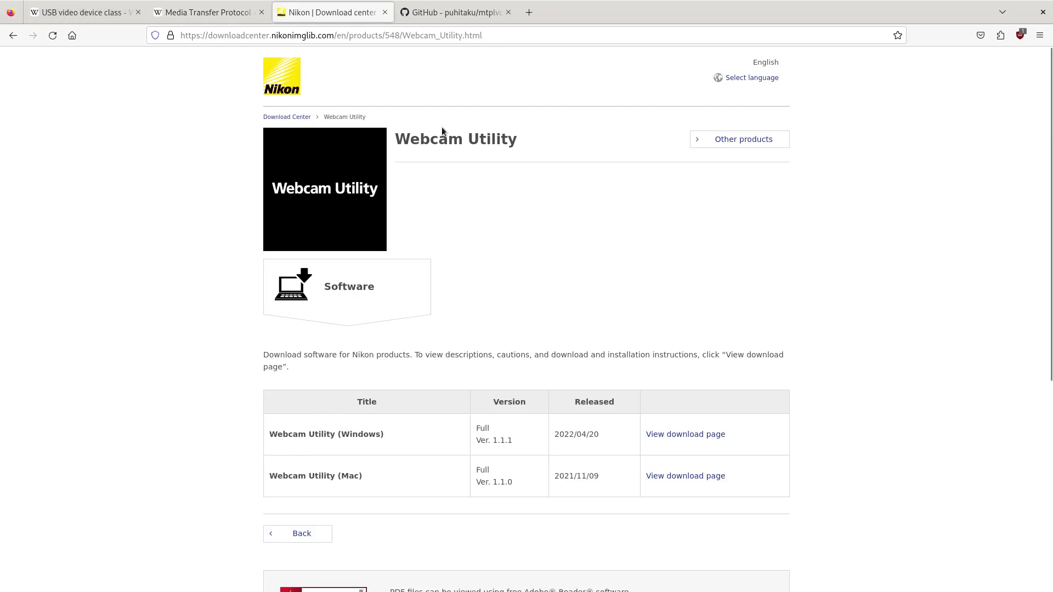
- Open the mtplvcap GitHub repository and scroll its README to the supported models table
click(463, 10)
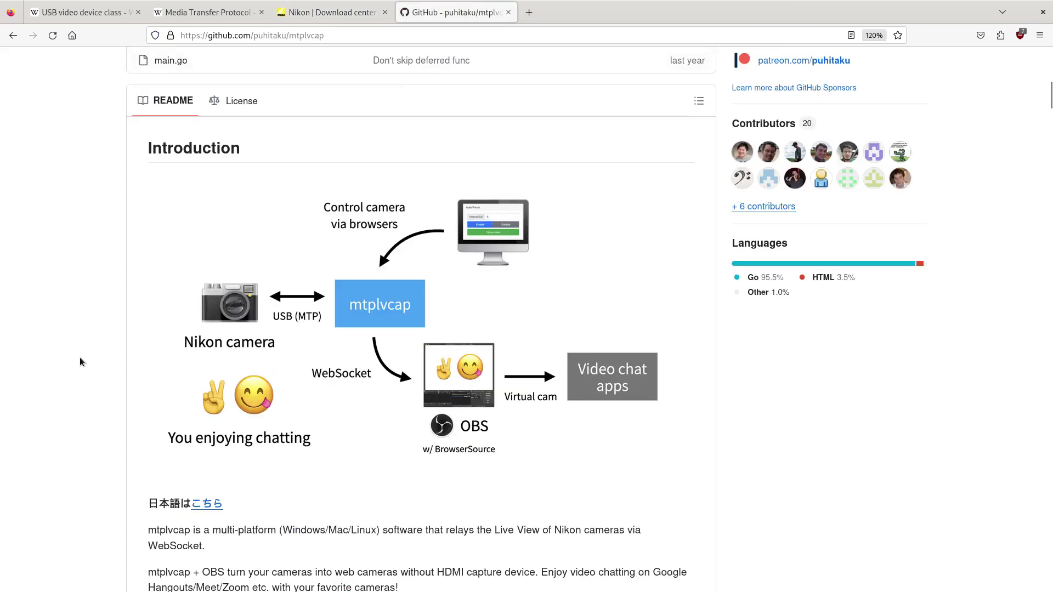
scroll(80, 362, up, 10)
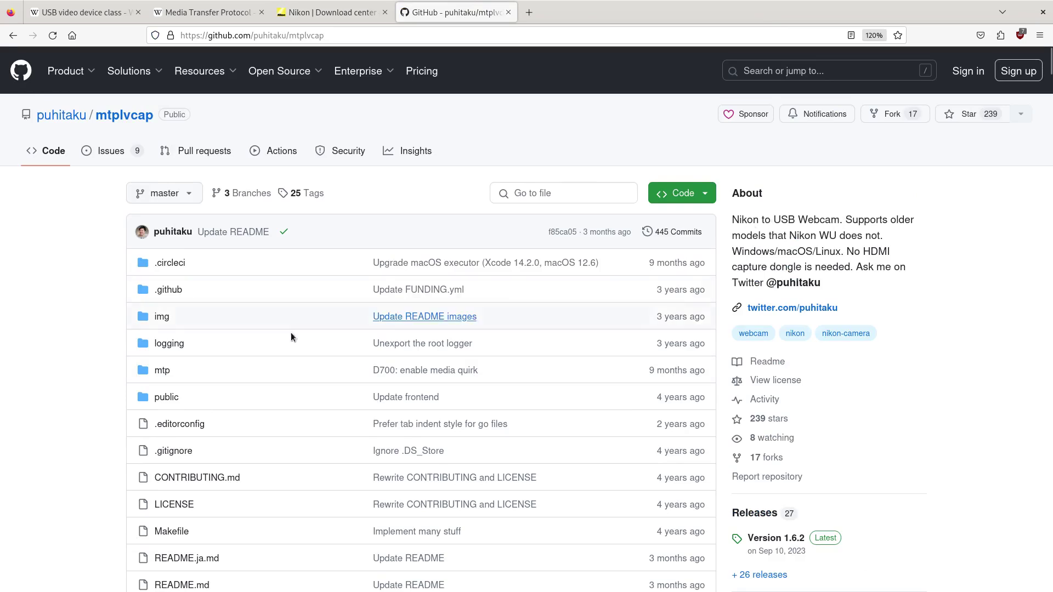
scroll(90, 375, down, 10)
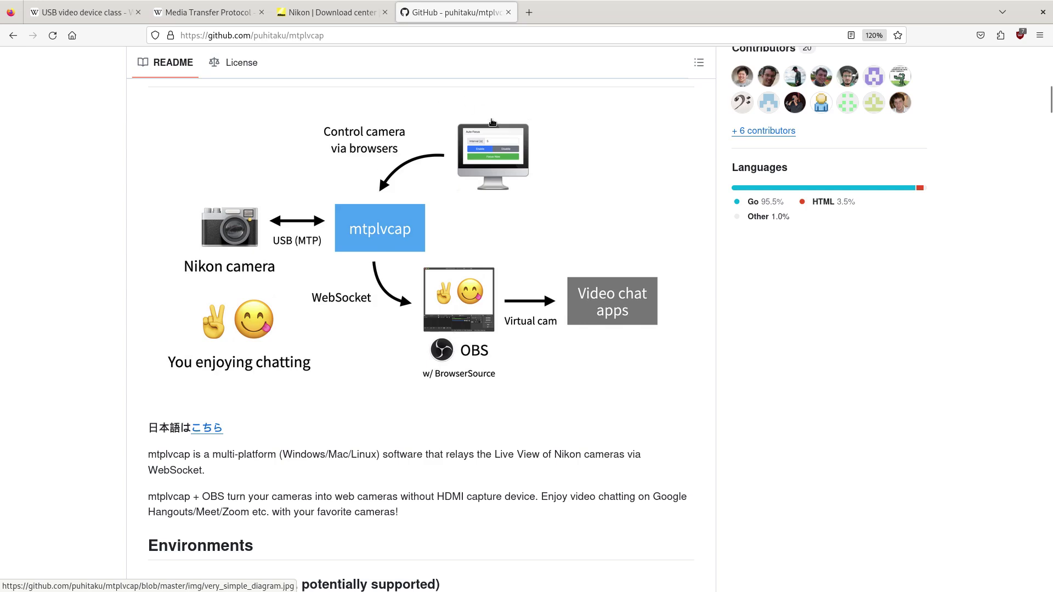
scroll(94, 337, down, 10)
scroll(96, 343, down, 13)
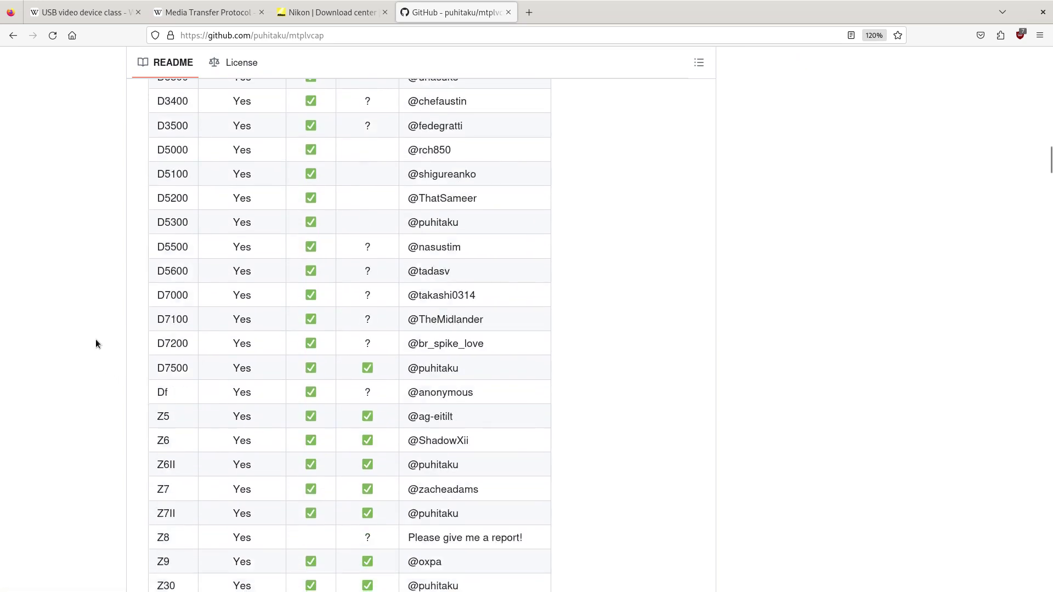
- Highlight the Z30 row as supported, then scroll down to the How to install section
drag(154, 375, 254, 380)
click(344, 377)
scroll(341, 381, up, 12)
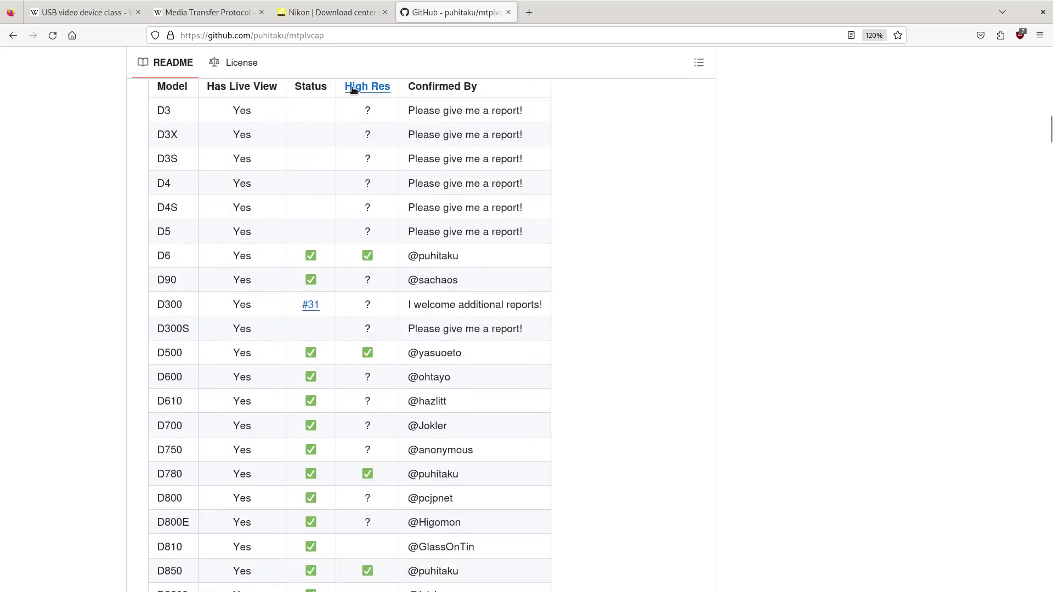
scroll(176, 383, down, 20)
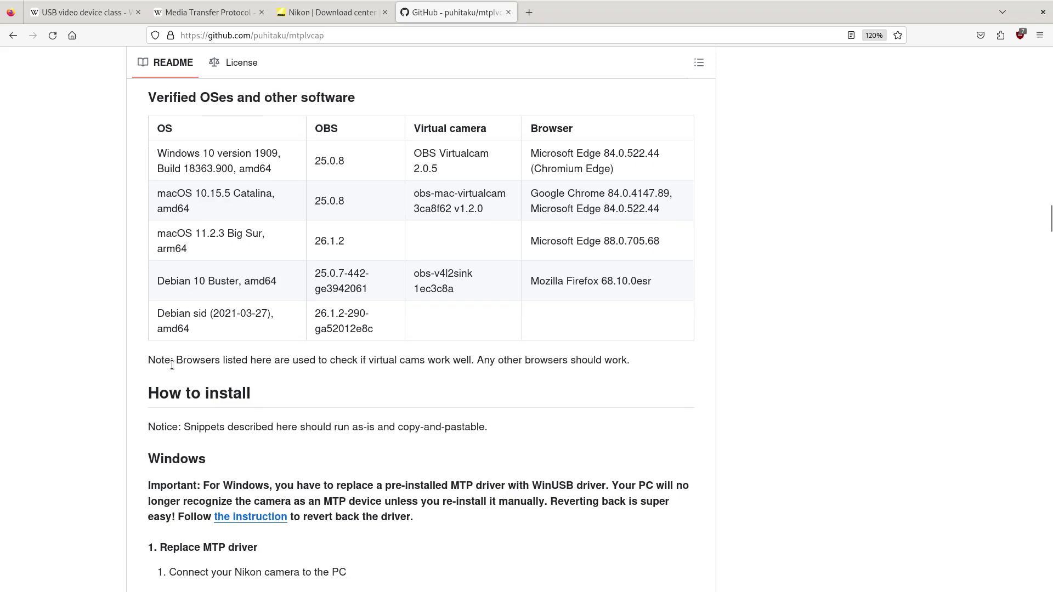
scroll(124, 364, down, 20)
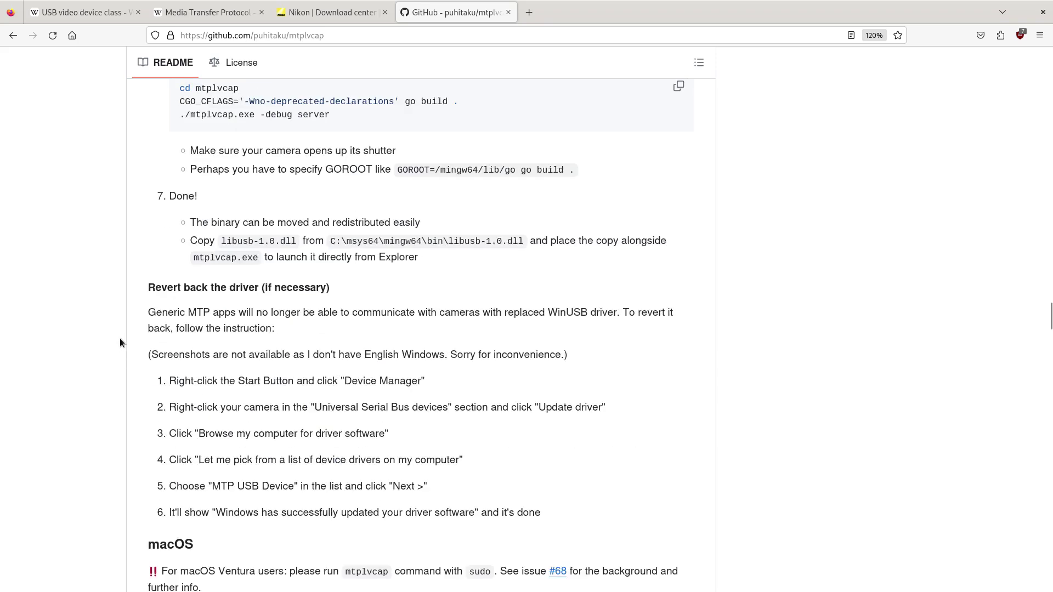
- Search the README for 'linux' and jump to the Linux section
key(ctrl+f)
text(linx)
key(BackSpace)
text(ux)
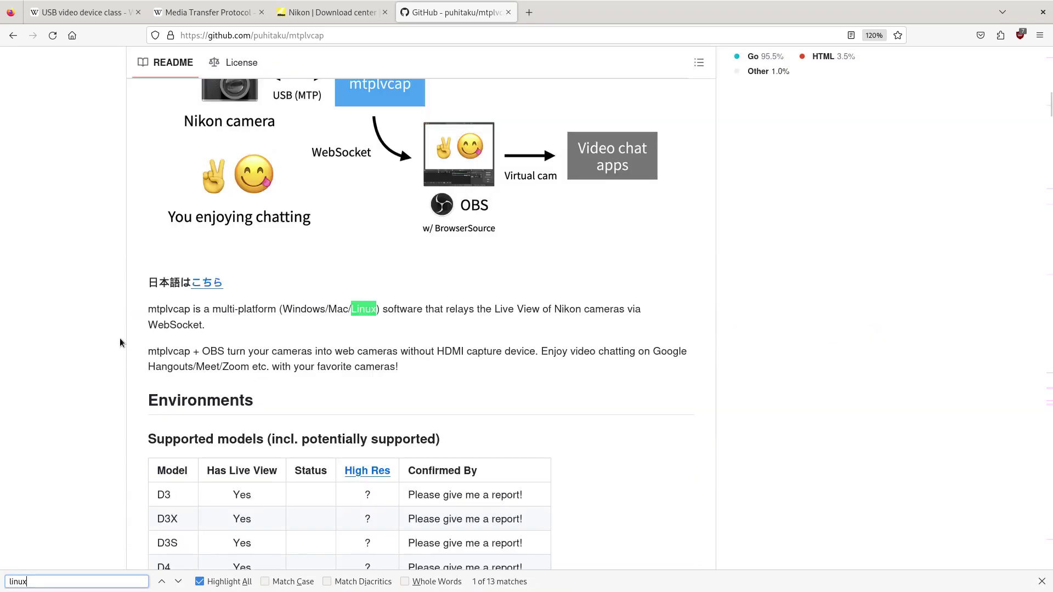
key(Return)
scroll(235, 249, down, 6)
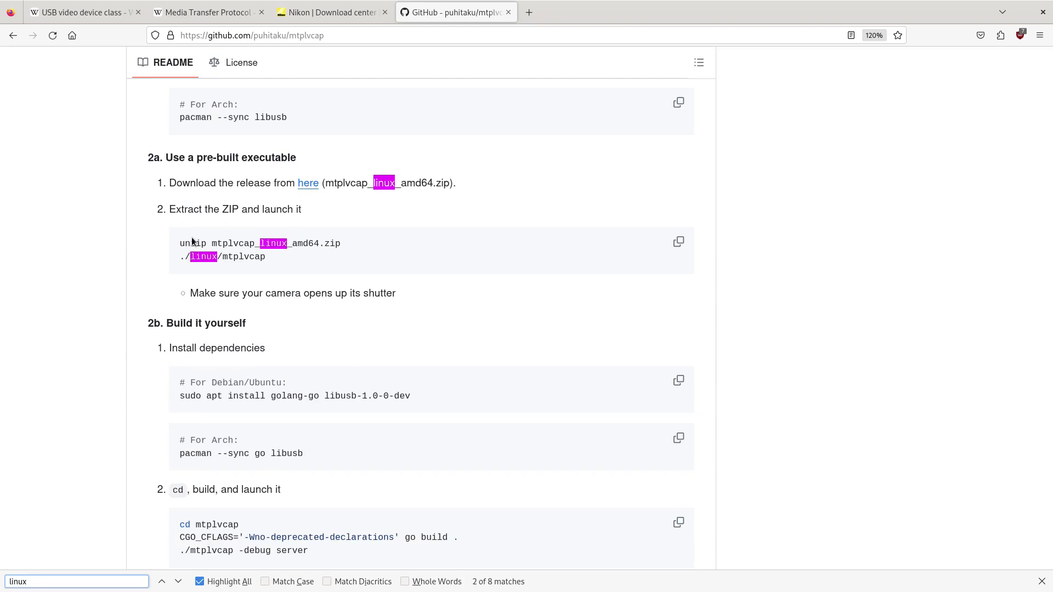
- Select the './mtplvcap -debug server' command in the Linux build instructions
click(282, 267)
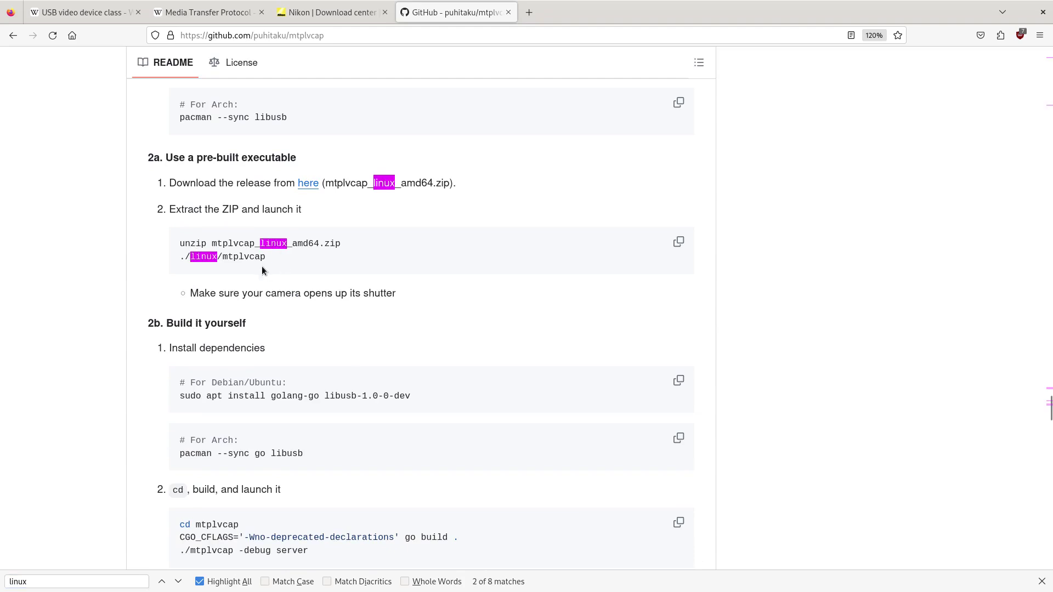
scroll(191, 369, down, 3)
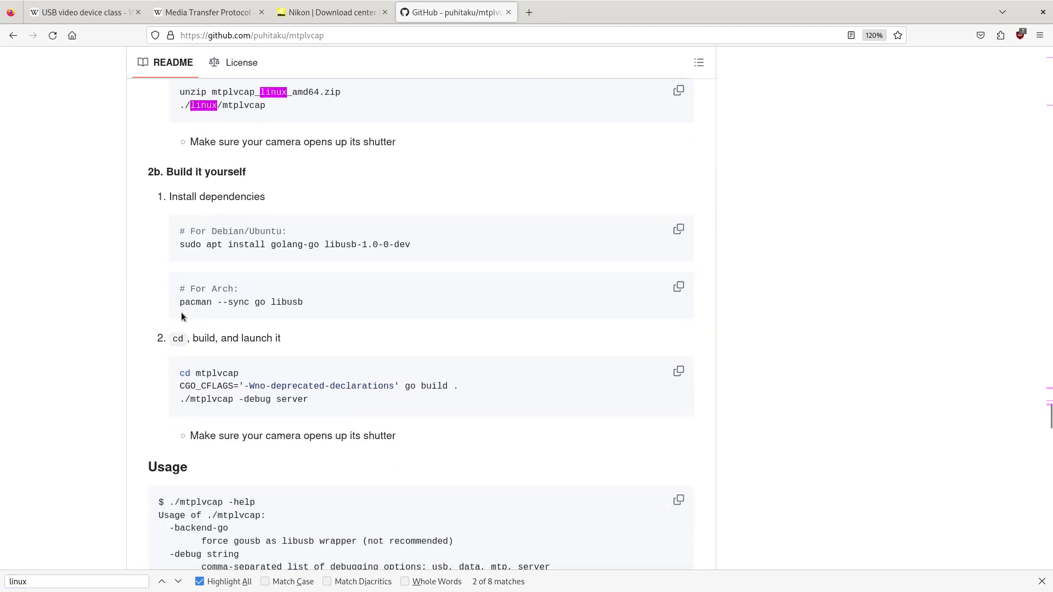
drag(175, 402, 294, 411)
key(ctrl+c)
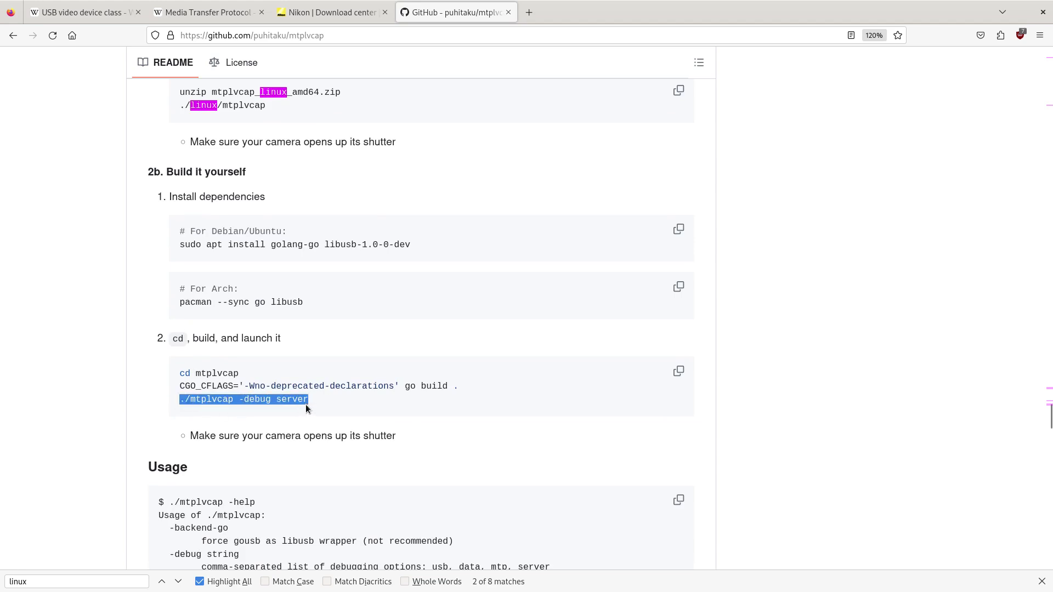
- Run 'sudo ./mtplvcap -debug server' in the terminal and highlight its failed-to-detect-MTP-devices error
key(alt+Tab)
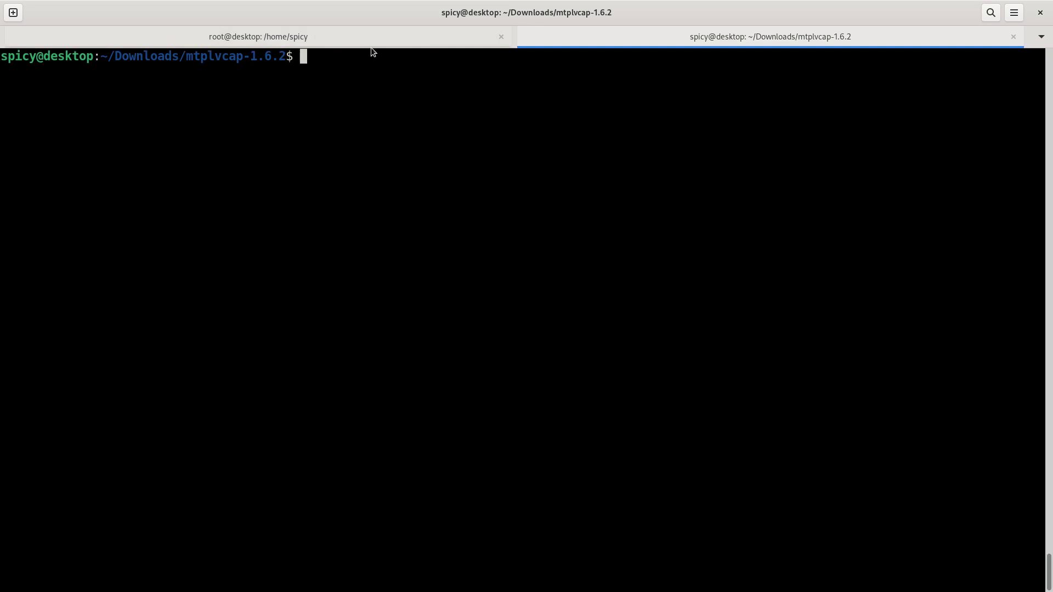
text(sudo)
key(ctrl+shift+v)
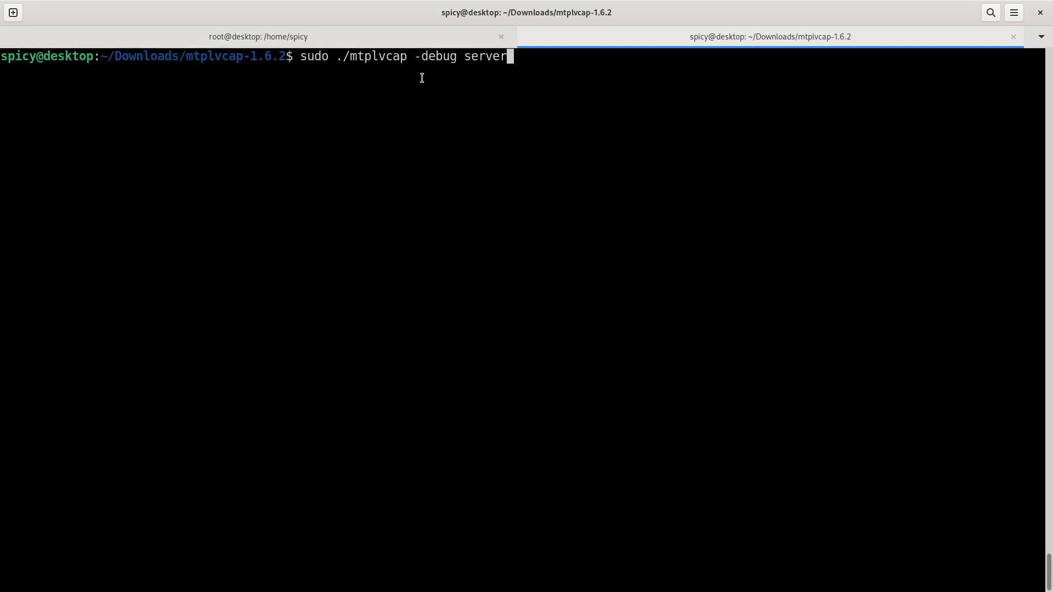
key(Return)
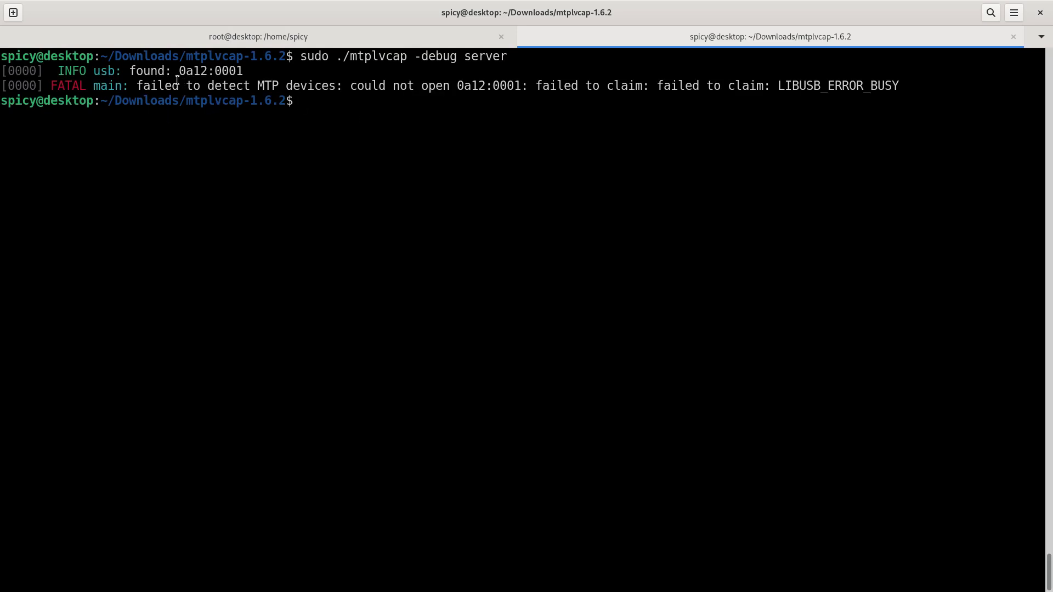
drag(141, 84, 340, 85)
click(329, 118)
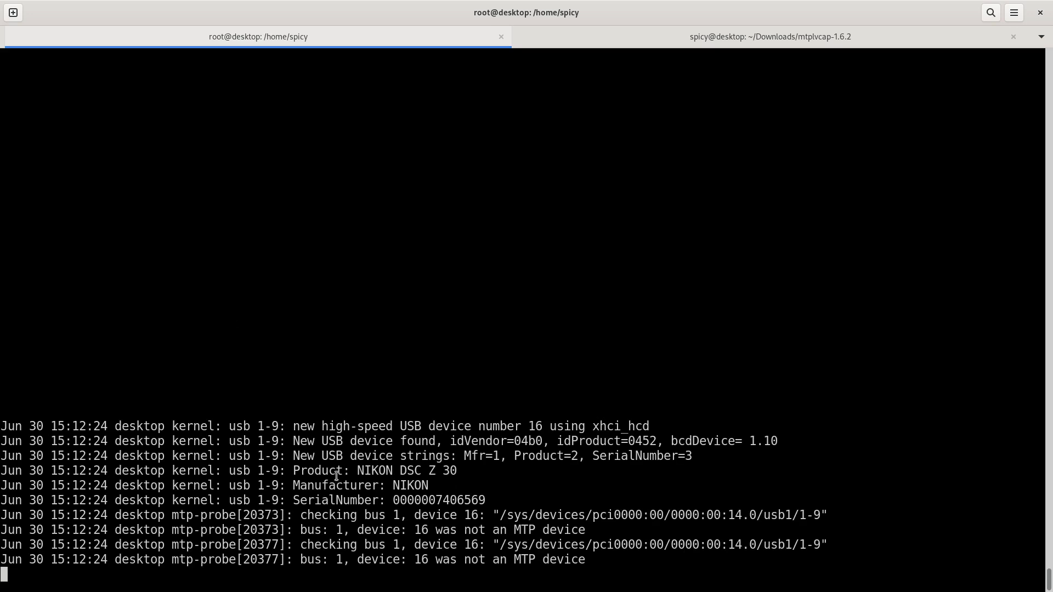
- Highlight the Z 30's manufacturer and serial lines and its 'not an MTP device' message
drag(307, 485, 445, 497)
click(398, 523)
drag(425, 563, 570, 559)
click(548, 553)
- Rerun 'sudo ./mtplvcap -debug server' in the user's mtplvcap terminal tab
key(ctrl+Page_Down)
key(Up)
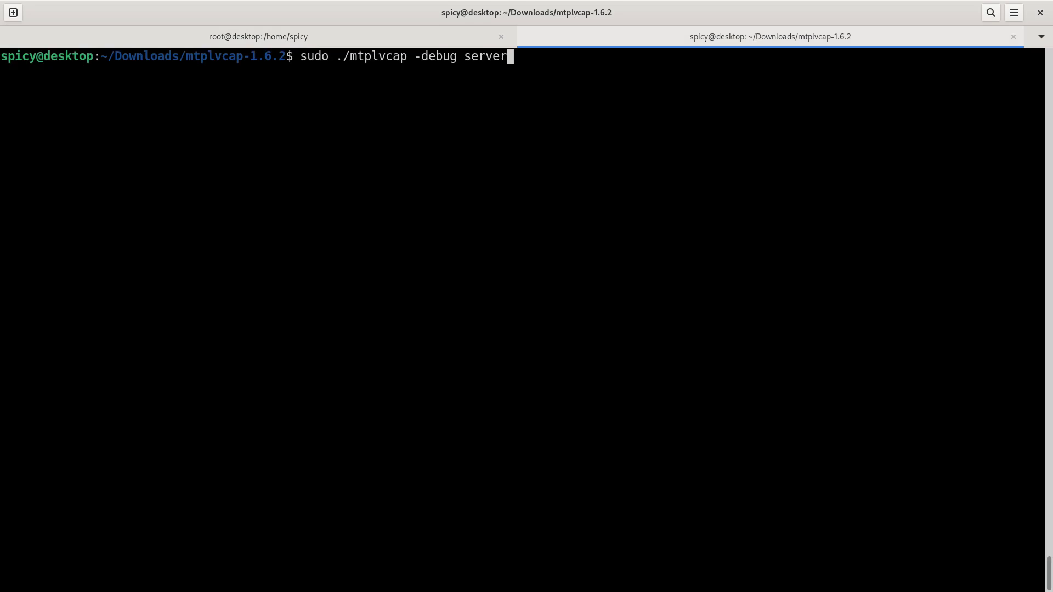
key(Return)
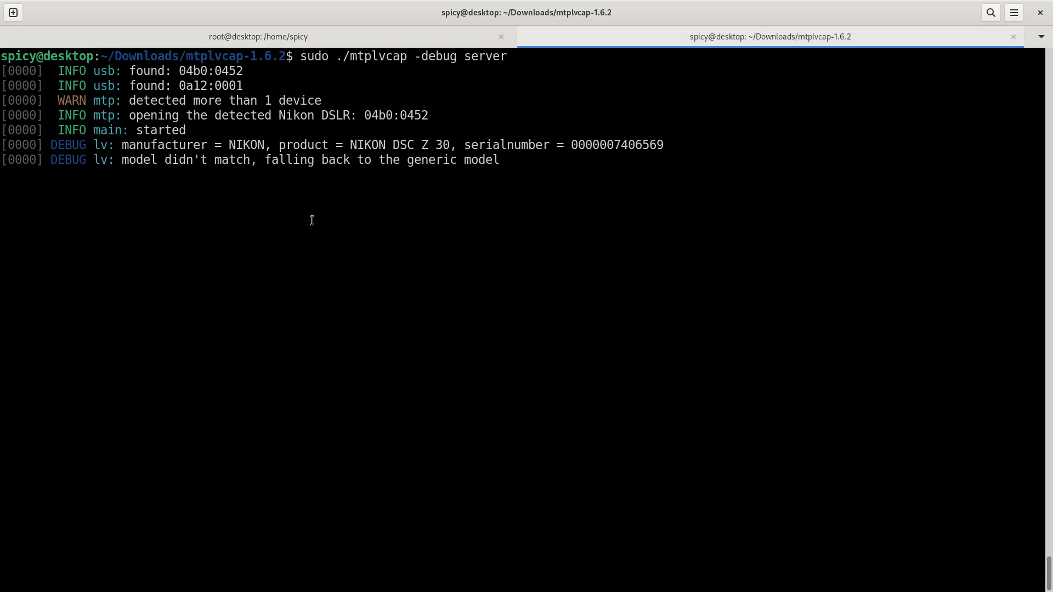
- Scroll the mtplvcap README in Firefox to find the OBS resolution steps
key(alt+Tab)
scroll(144, 397, up, 15)
scroll(132, 384, down, 20)
scroll(113, 373, down, 15)
scroll(118, 383, up, 9)
scroll(137, 318, down, 1)
scroll(141, 277, up, 3)
scroll(143, 277, down, 3)
scroll(143, 277, up, 2)
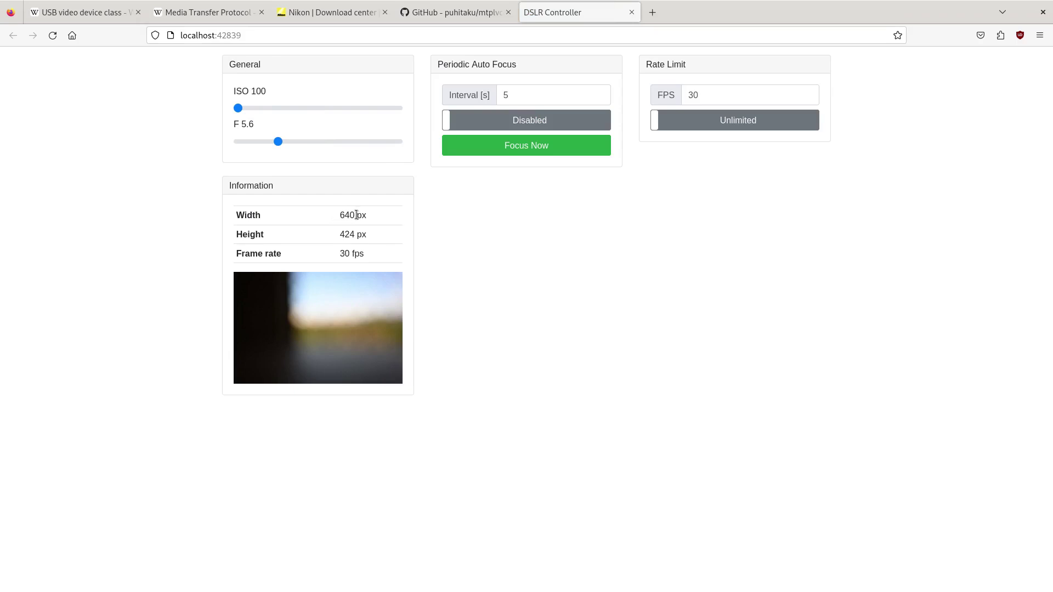
- Restart the mtplvcap debug server with the -max-resolution flag copied from the README
key(ctrl+shift+Tab)
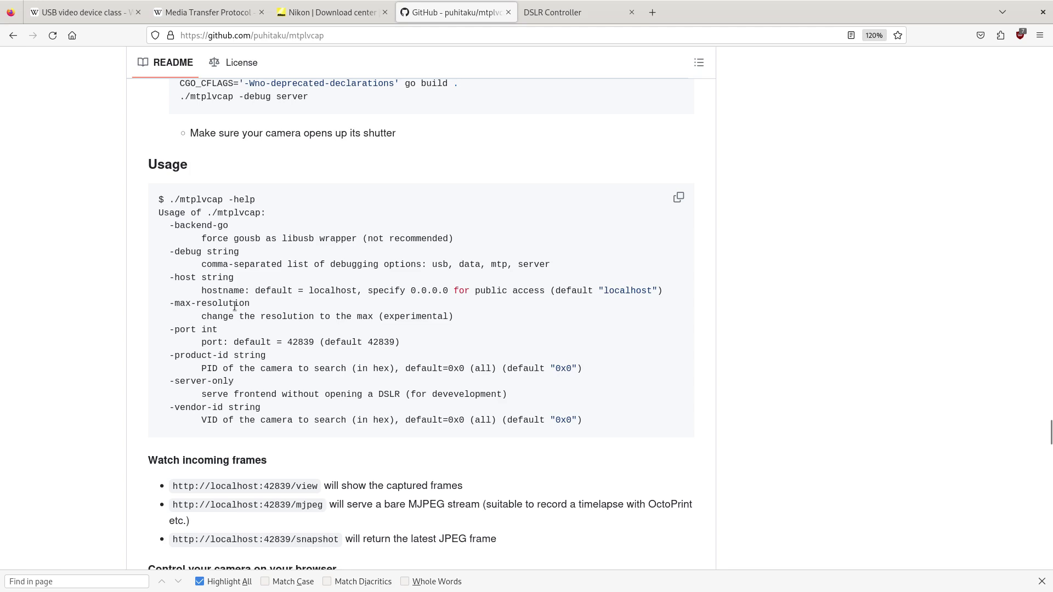
drag(240, 303, 164, 299)
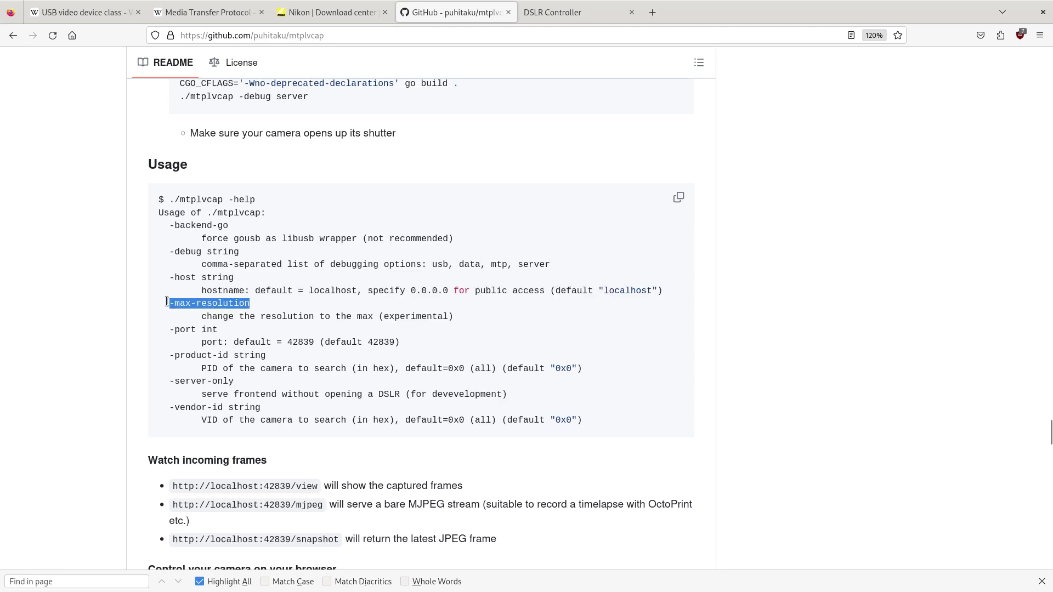
key(alt+Tab)
key(ctrl+c)
key(ctrl+c)
key(Up)
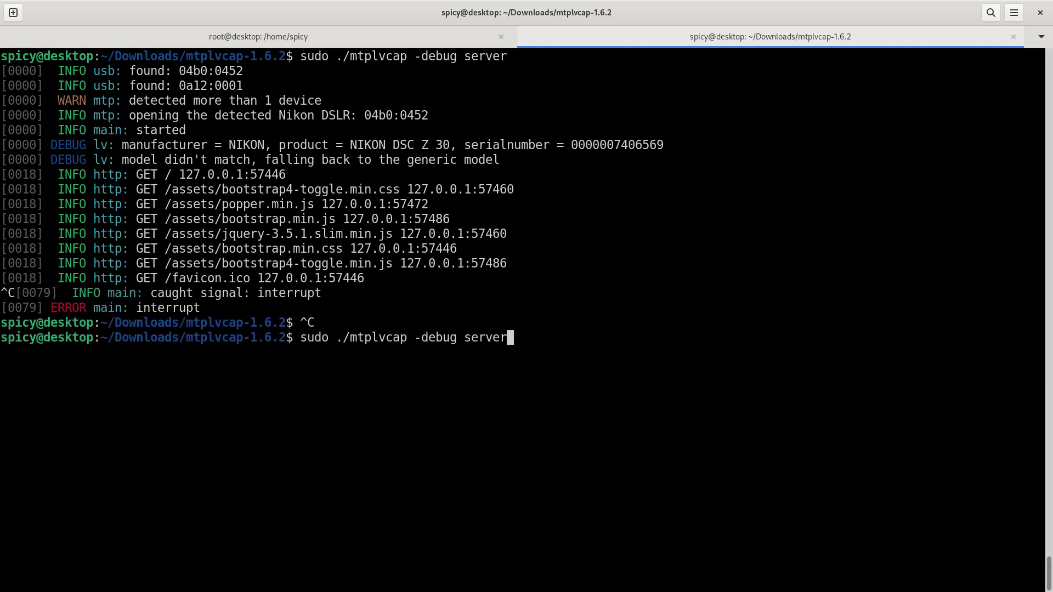
key(ctrl+shift+v)
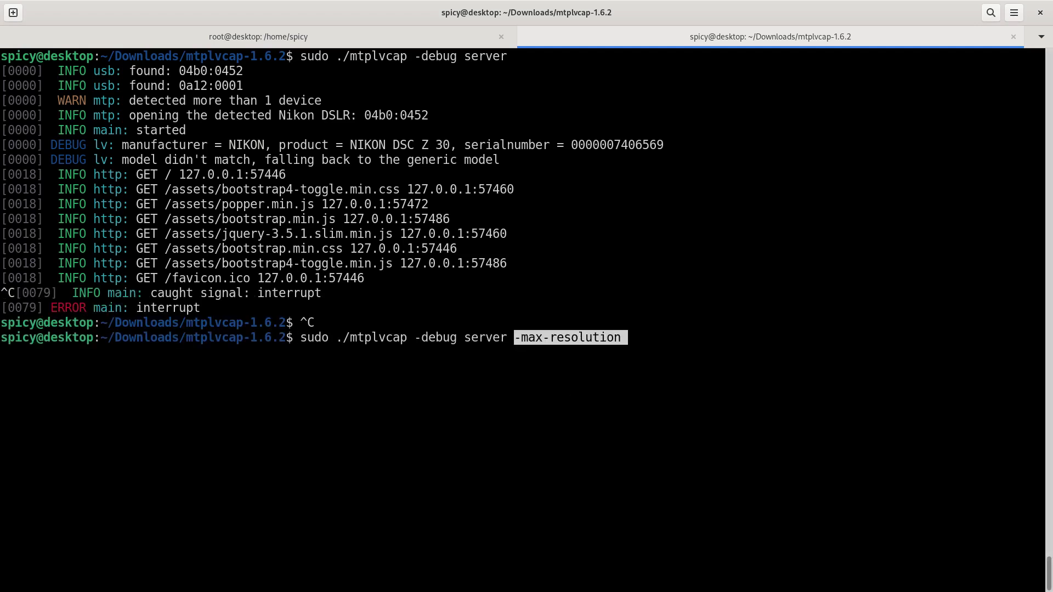
key(Return)
key(alt+Tab)
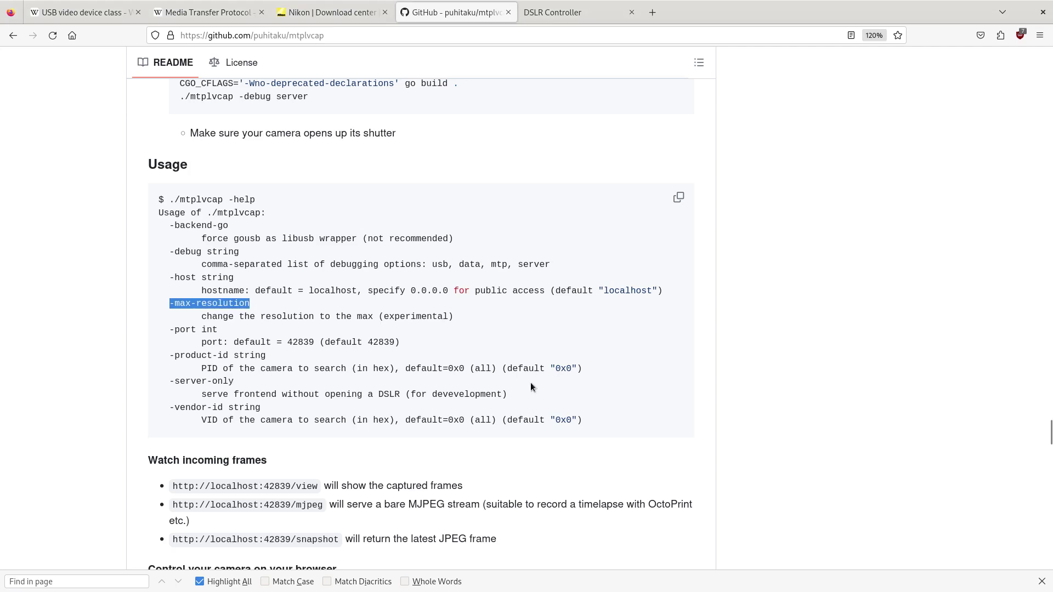
- Reload the DSLR Controller camera page to confirm 1024 × 680 px, then return to the README
click(554, 12)
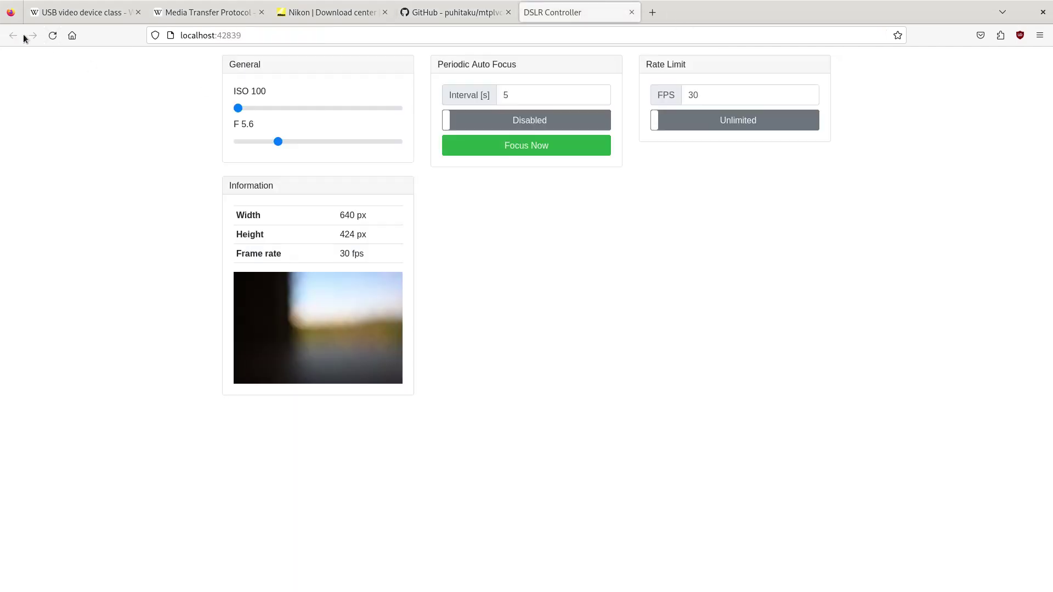
click(47, 35)
click(56, 36)
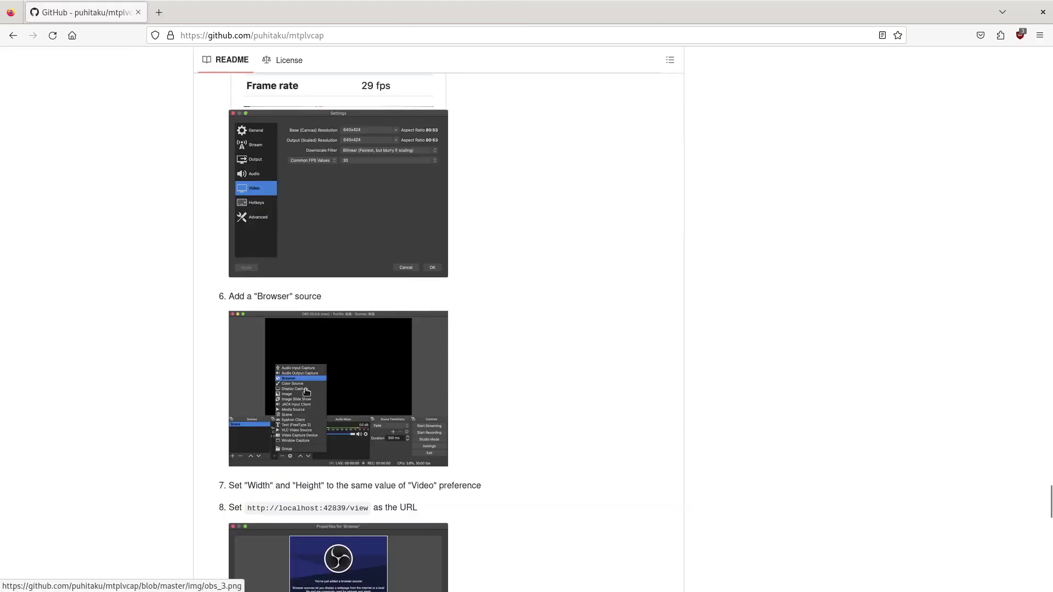
- In OBS, add a new Browser source named Nikon
key(alt+Tab)
click(220, 481)
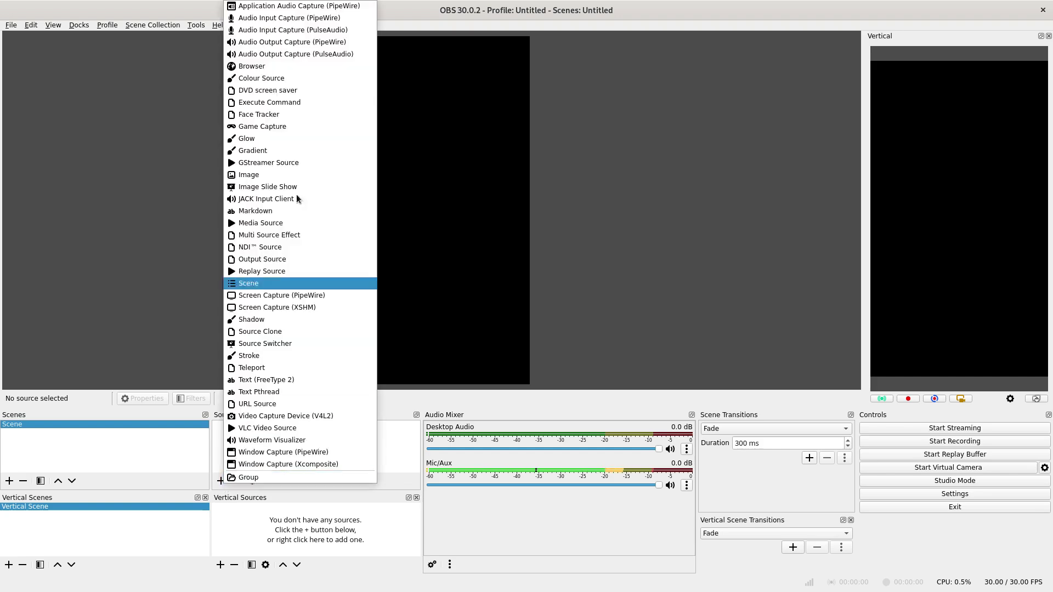
click(274, 66)
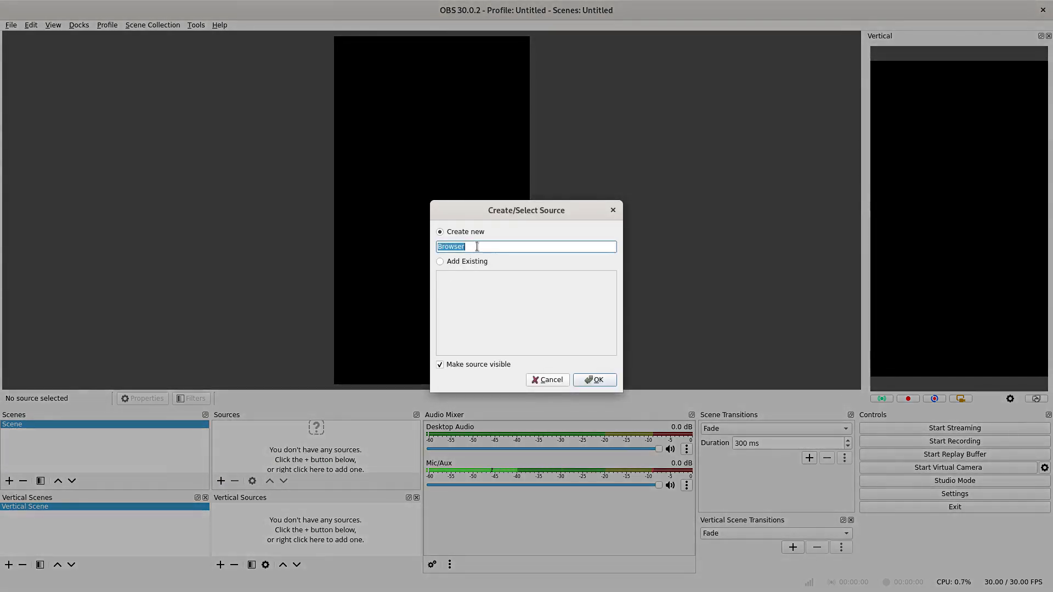
text(Nikon)
key(Return)
- Set the Nikon source's width to 1024 and height to 680, and confirm
key(alt+Tab)
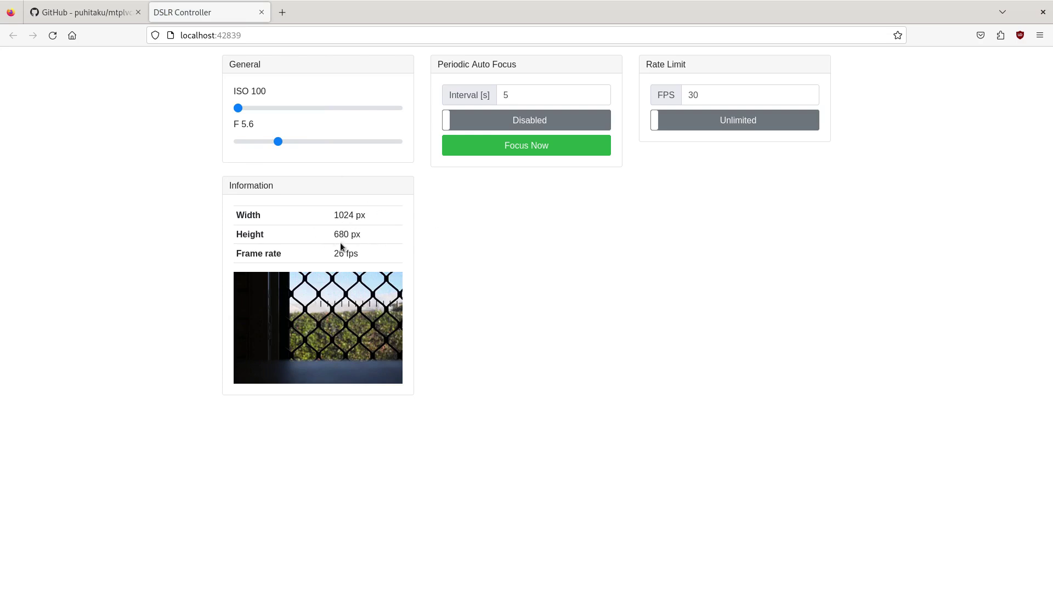
key(alt+Tab)
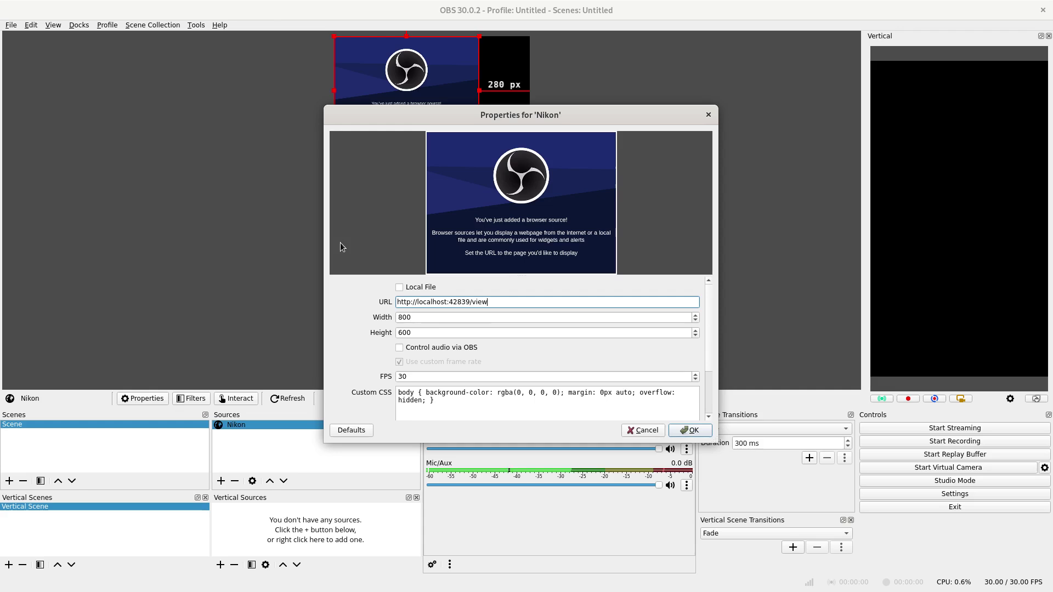
key(Tab)
text(1024)
key(Tab)
text(680)
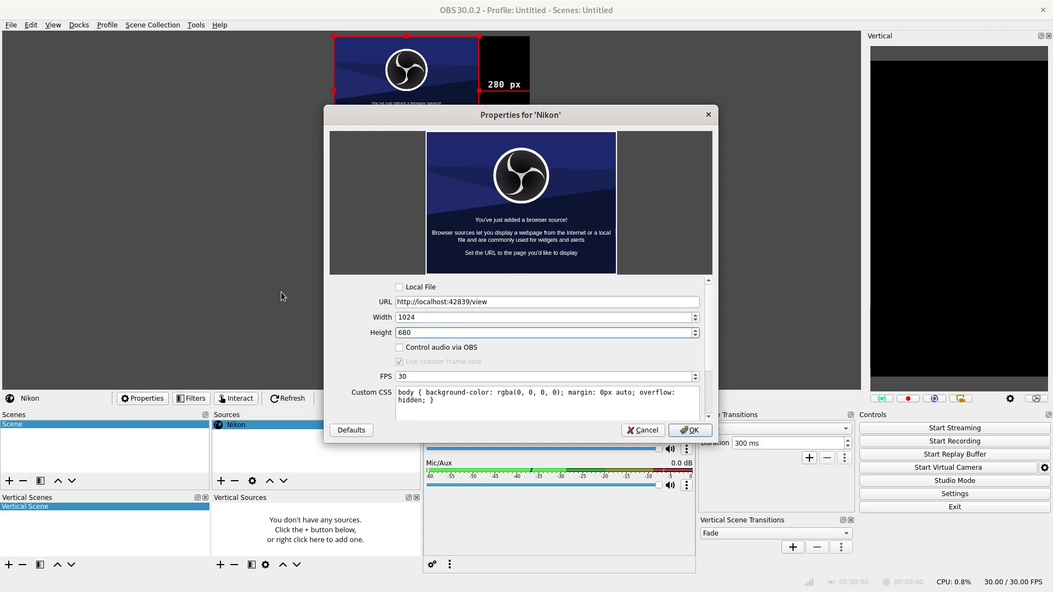
click(693, 431)
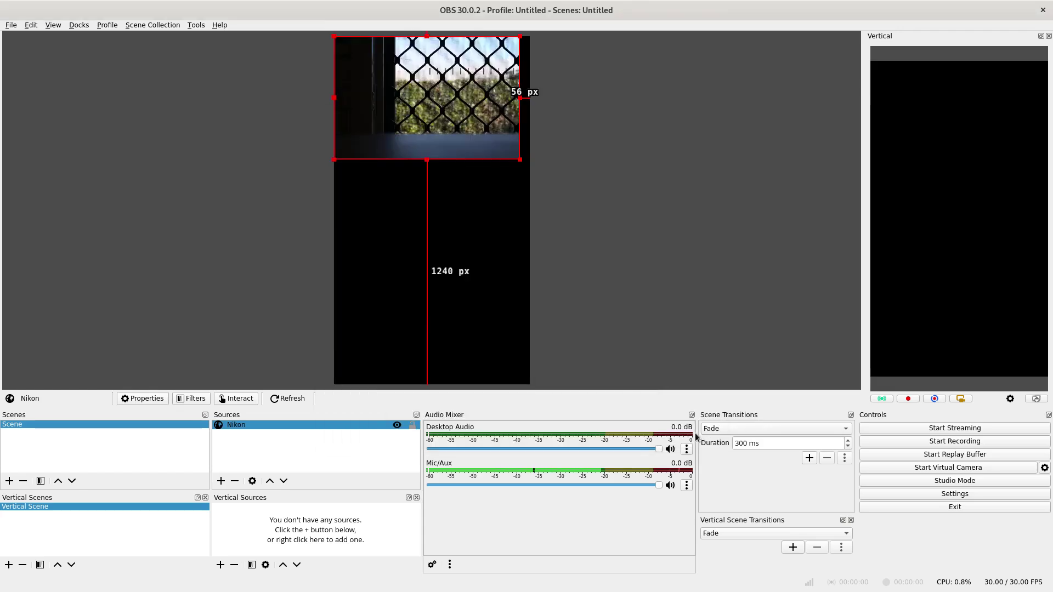
- Move the Nikon source to the middle of the canvas
drag(407, 100, 417, 164)
drag(397, 5, 448, 93)
double_click(449, 93)
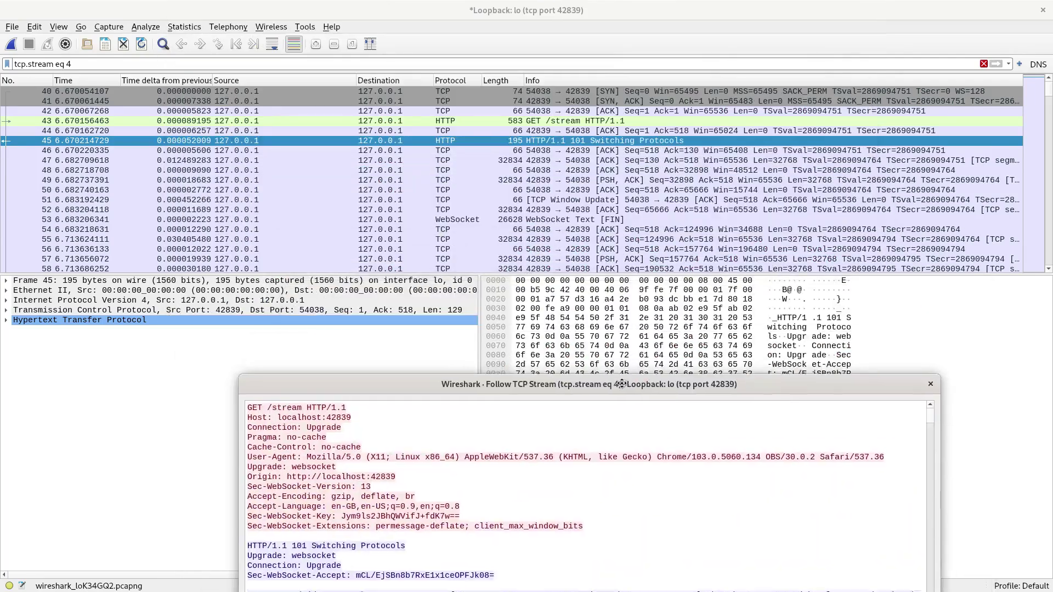
- Drag the followed TCP stream window up to read the WebSocket upgrade on port 42839
drag(478, 383, 417, 67)
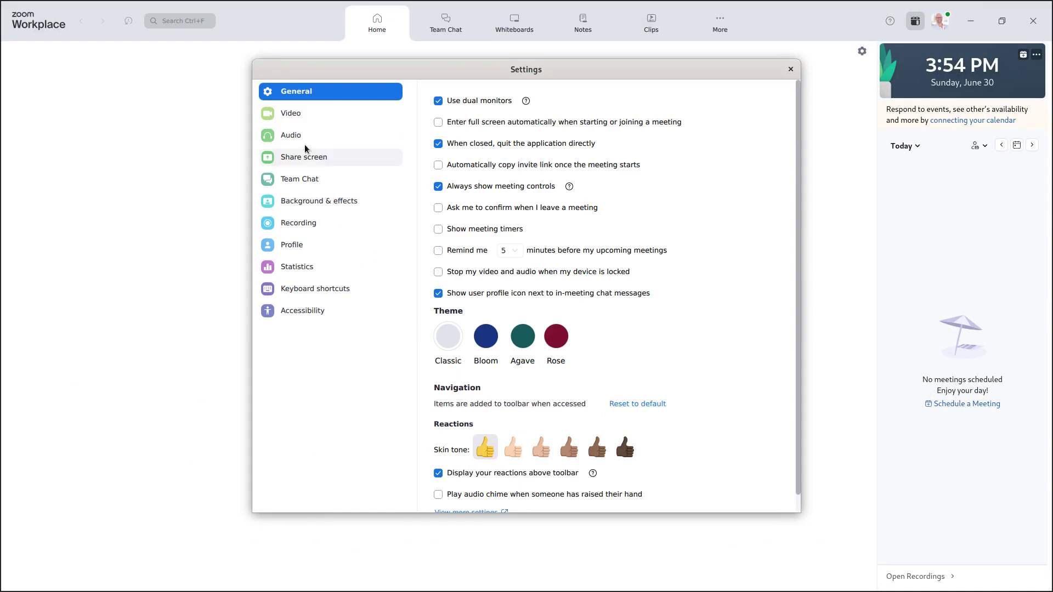
- Show Zoom's Video settings page with the OBS Virtual Camera preview
click(297, 120)
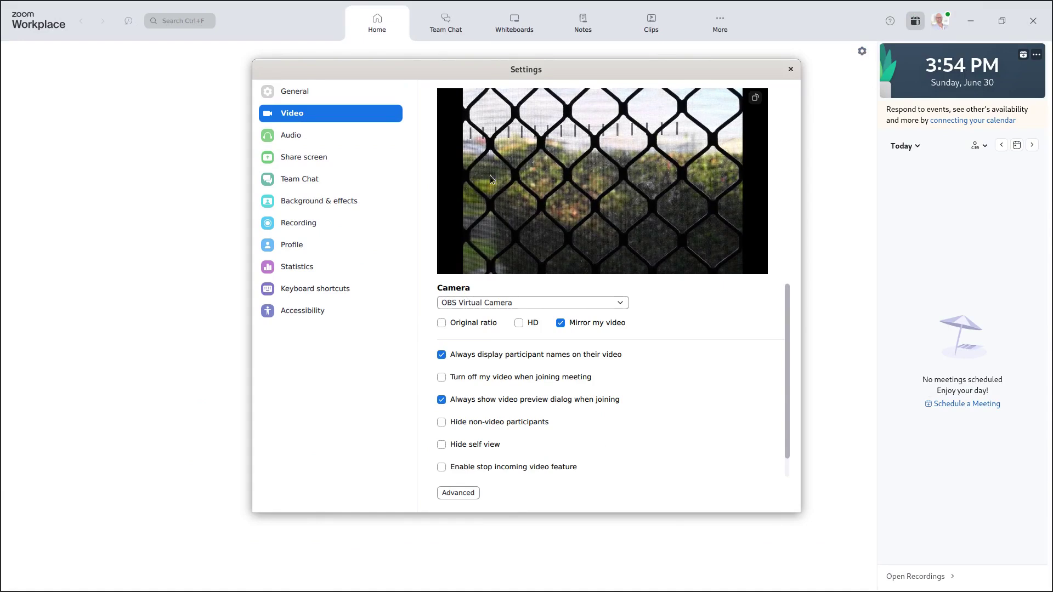
- Move the Zoom Settings window to the left
drag(496, 65, 364, 96)
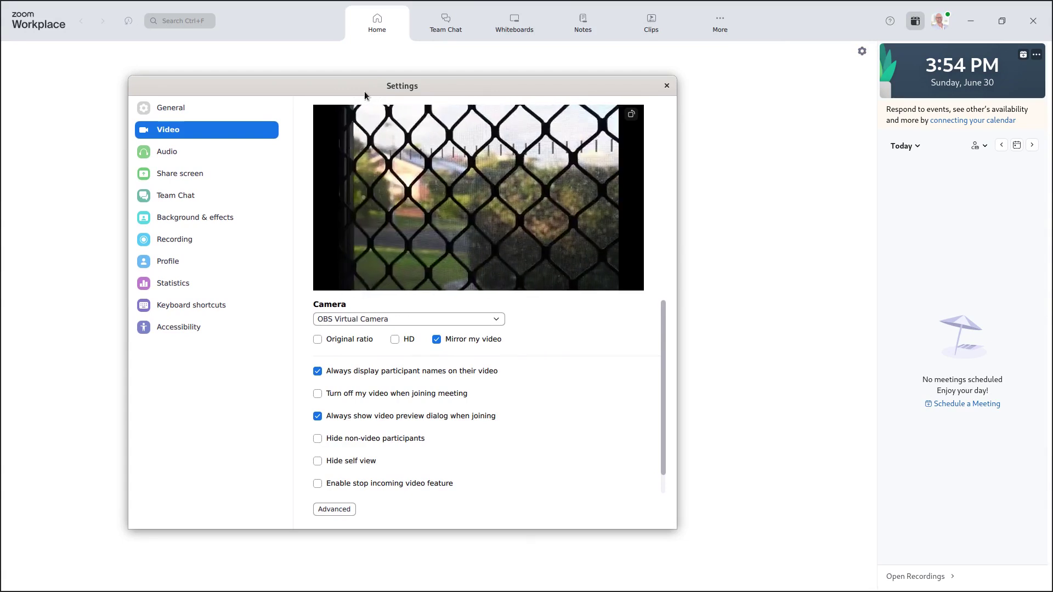